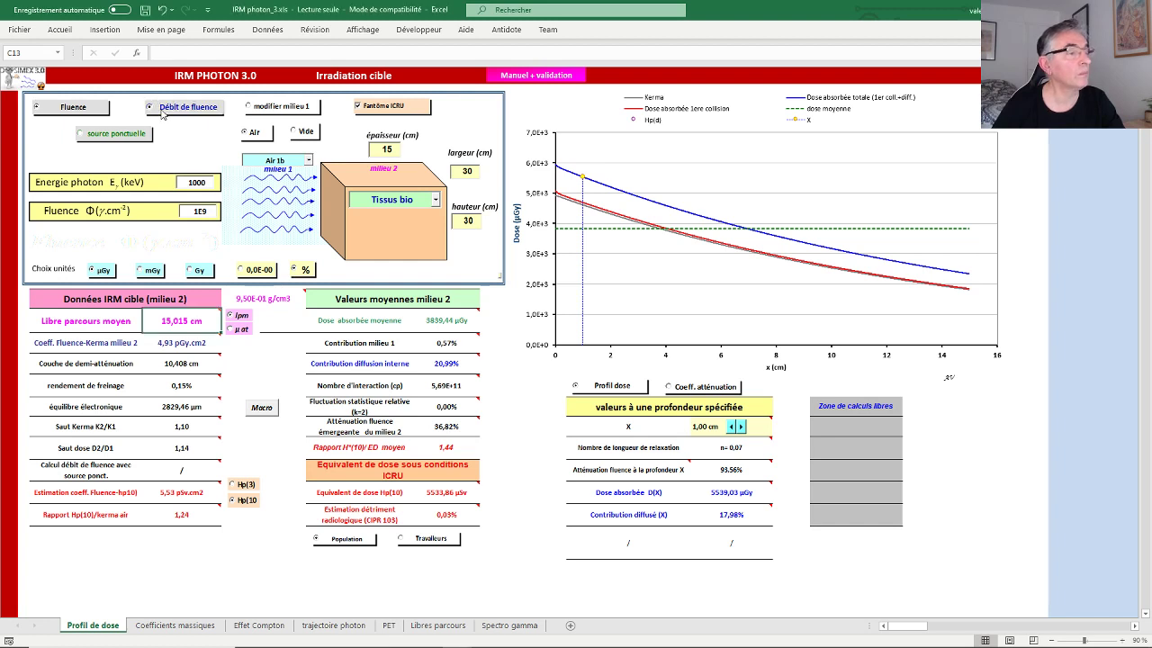
Switch the irradiation mode to source ponctuelle and consult the cell notes in the target data table.
{"action": "left_click", "coordinate": [164, 110]}
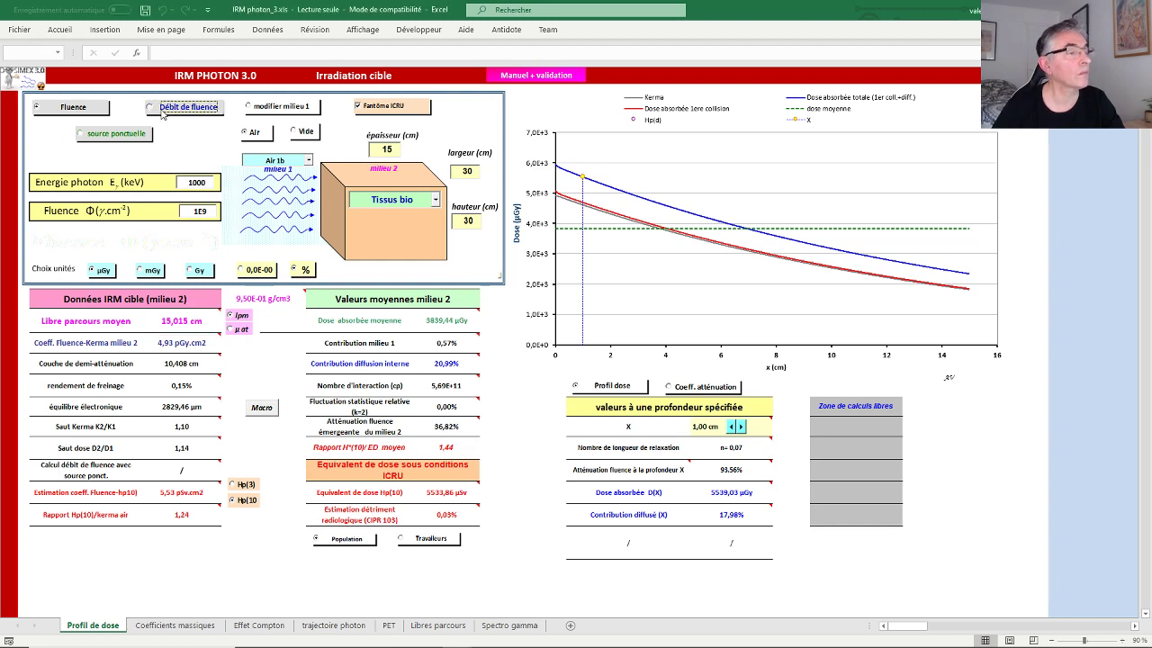
{"action": "left_click", "coordinate": [106, 135]}
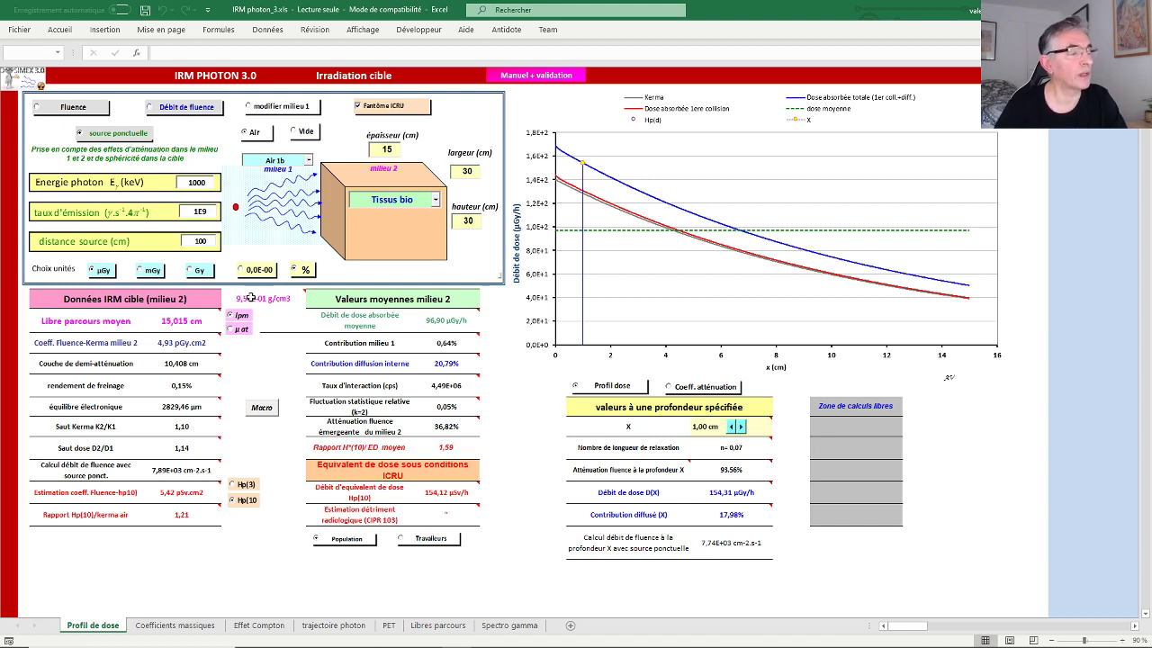
{"action": "mouse_move", "coordinate": [180, 413]}
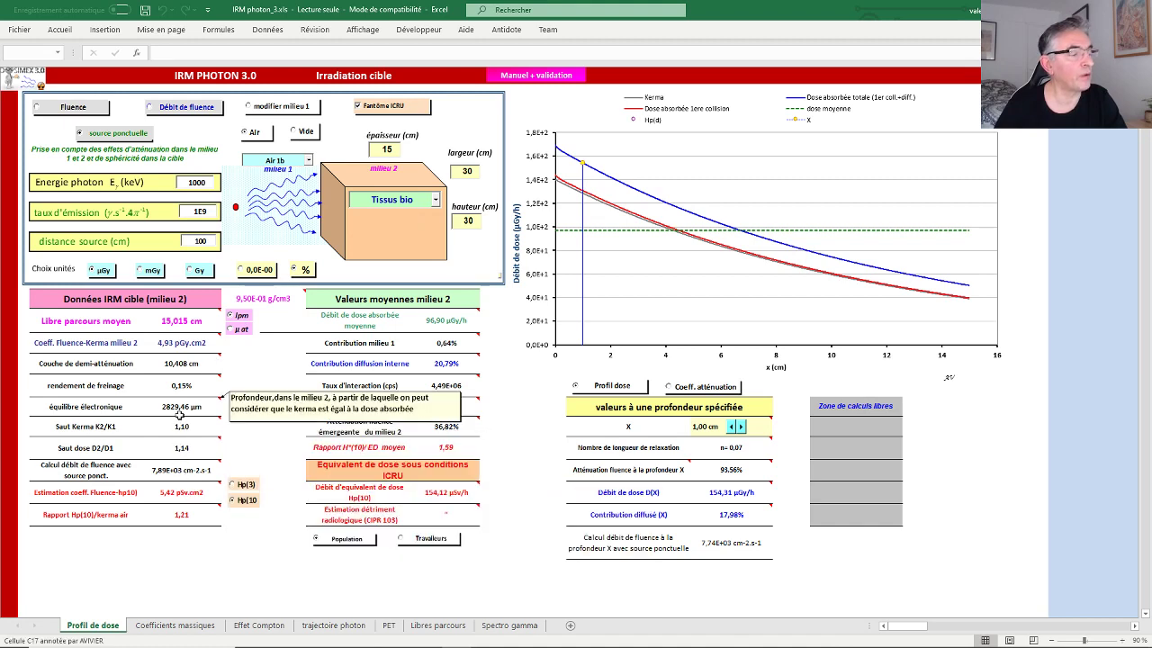
{"action": "mouse_move", "coordinate": [181, 347]}
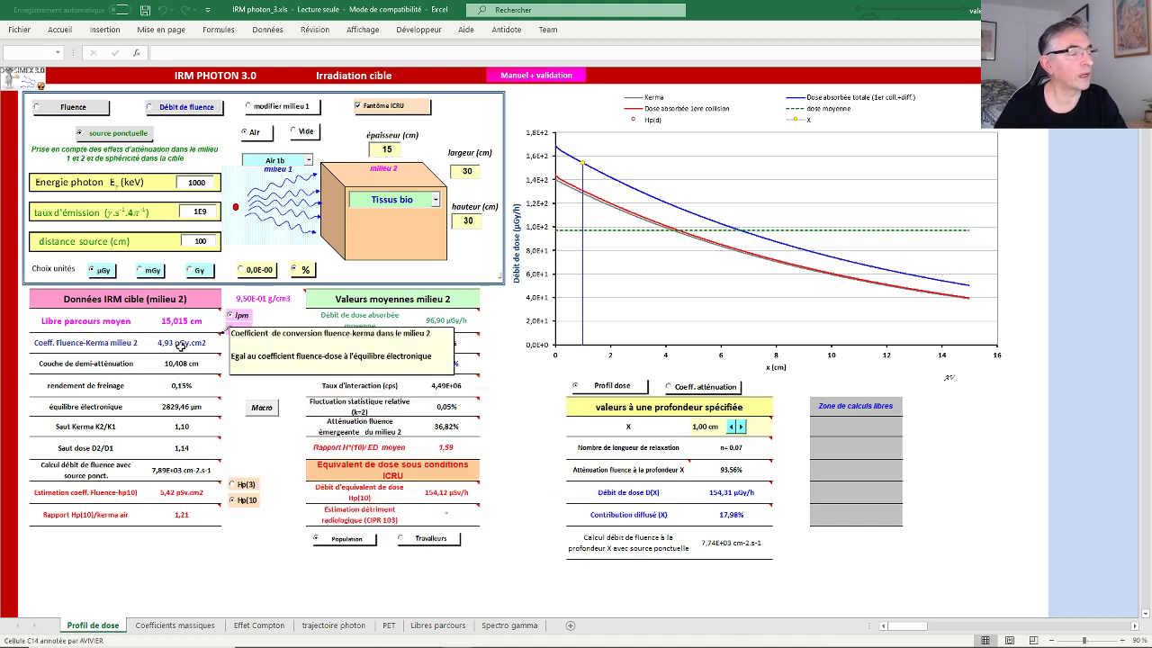
{"action": "mouse_move", "coordinate": [186, 492]}
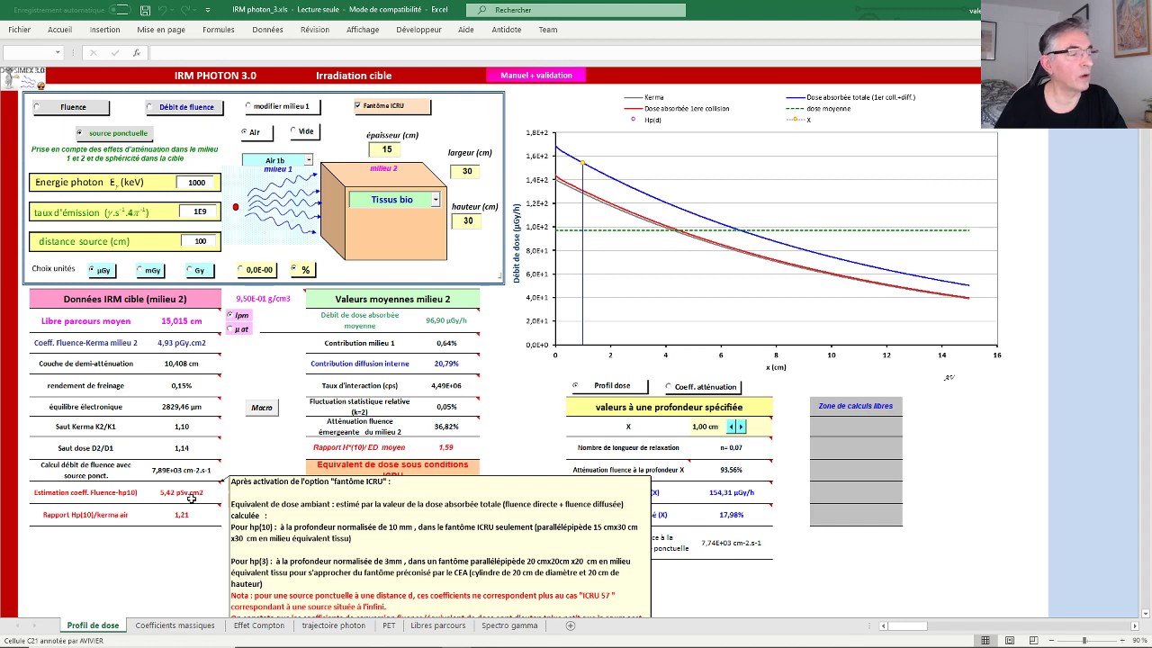
Try Eau and Plomb as the milieu 2 material to compare dose profiles, and restore Tissus bio.
{"action": "left_click", "coordinate": [435, 202]}
{"action": "scroll", "coordinate": [441, 247], "scroll_direction": "up", "scroll_amount": 1}
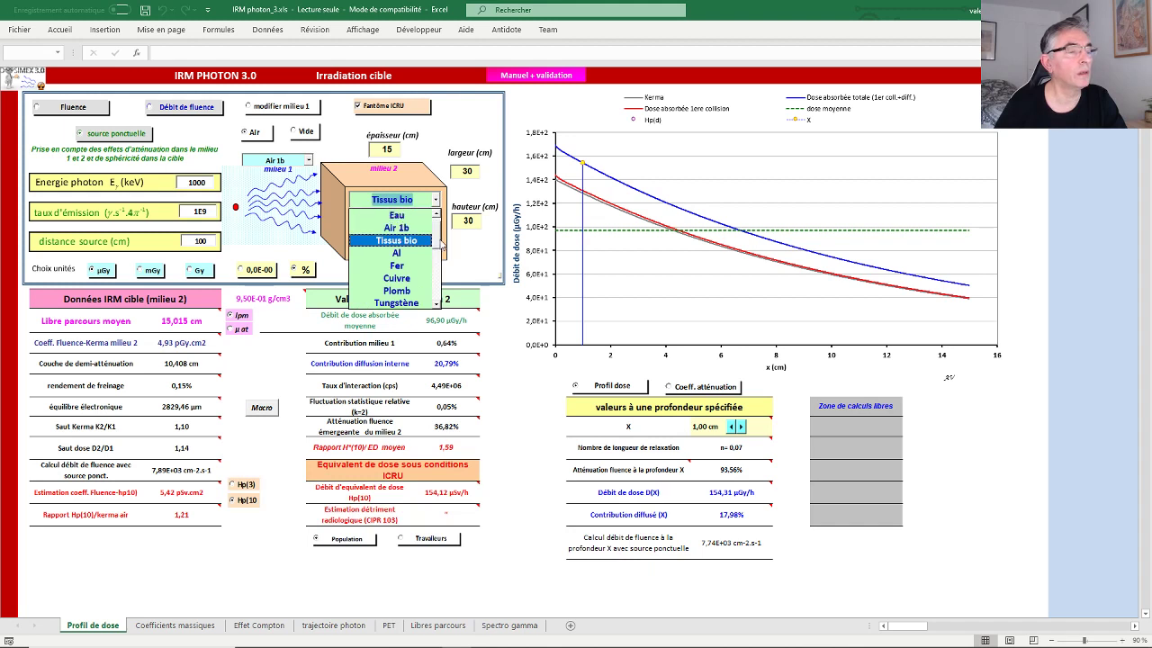
{"action": "left_click", "coordinate": [402, 216]}
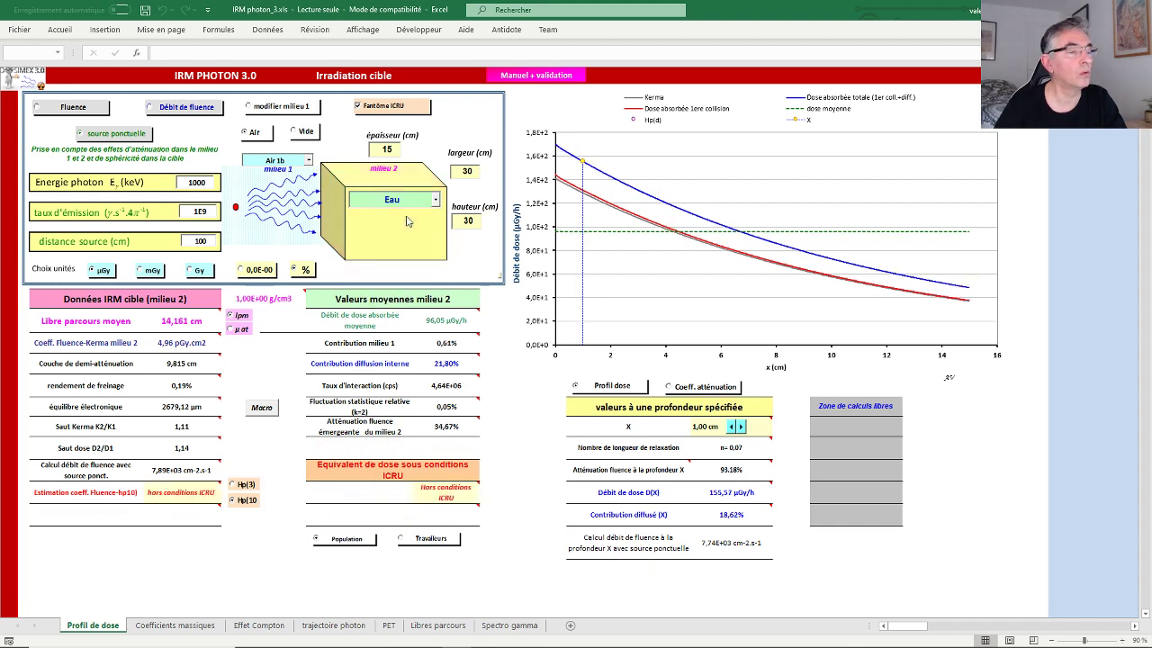
{"action": "left_click", "coordinate": [435, 202]}
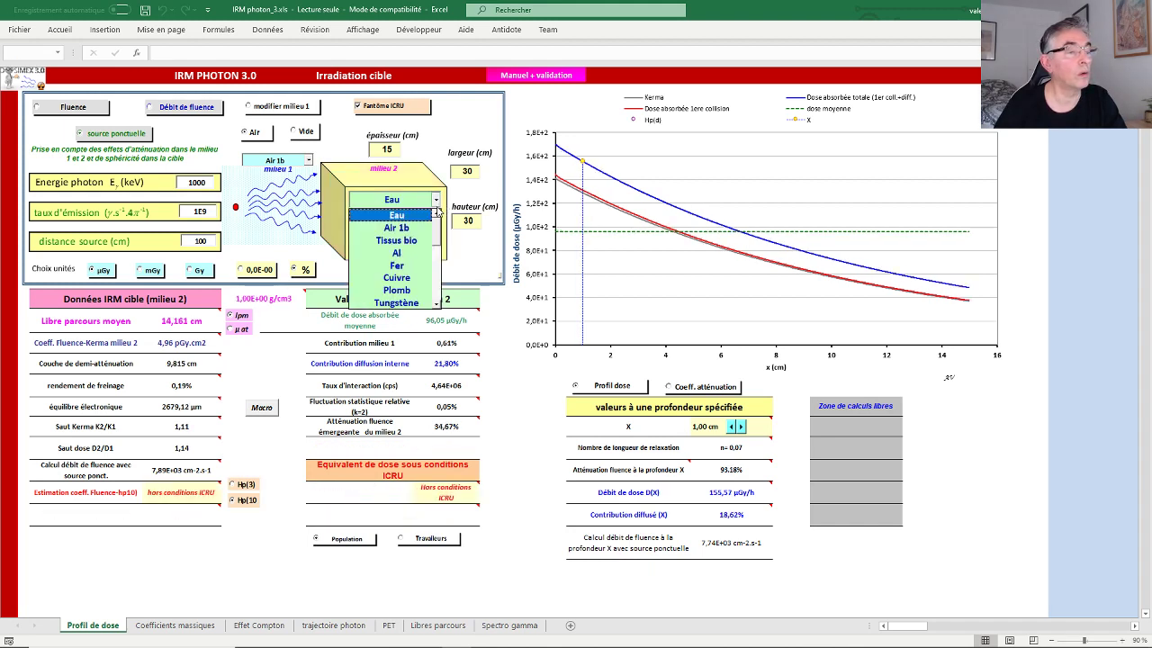
{"action": "left_click", "coordinate": [400, 290]}
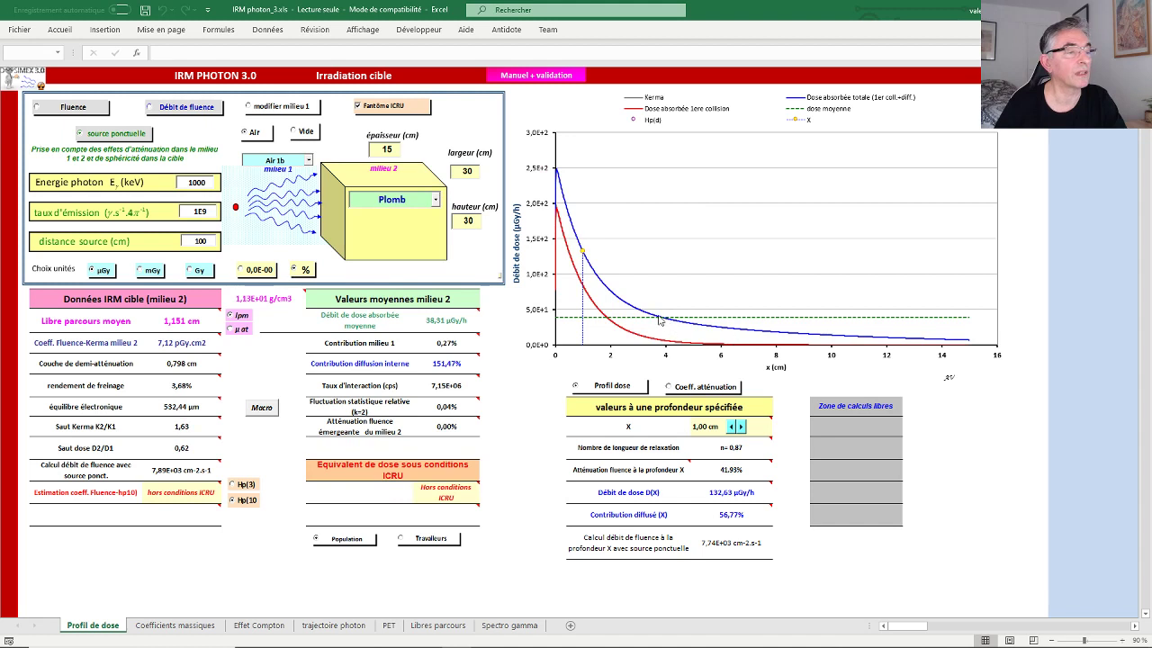
{"action": "left_click", "coordinate": [435, 200]}
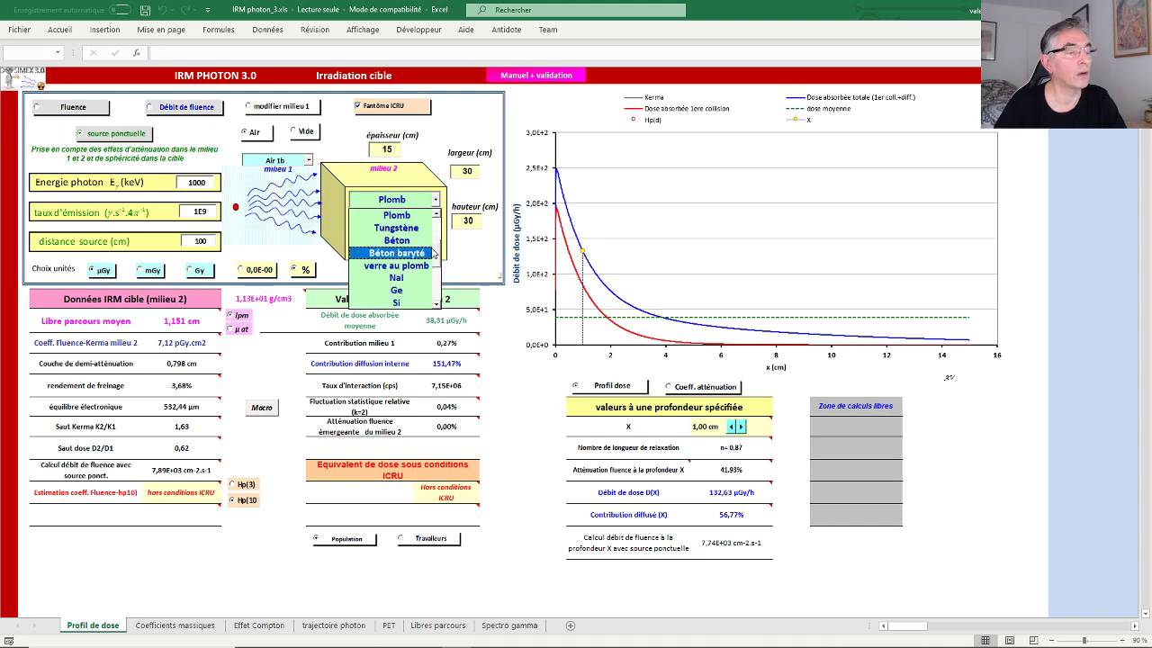
{"action": "scroll", "coordinate": [439, 255], "scroll_direction": "up", "scroll_amount": 2}
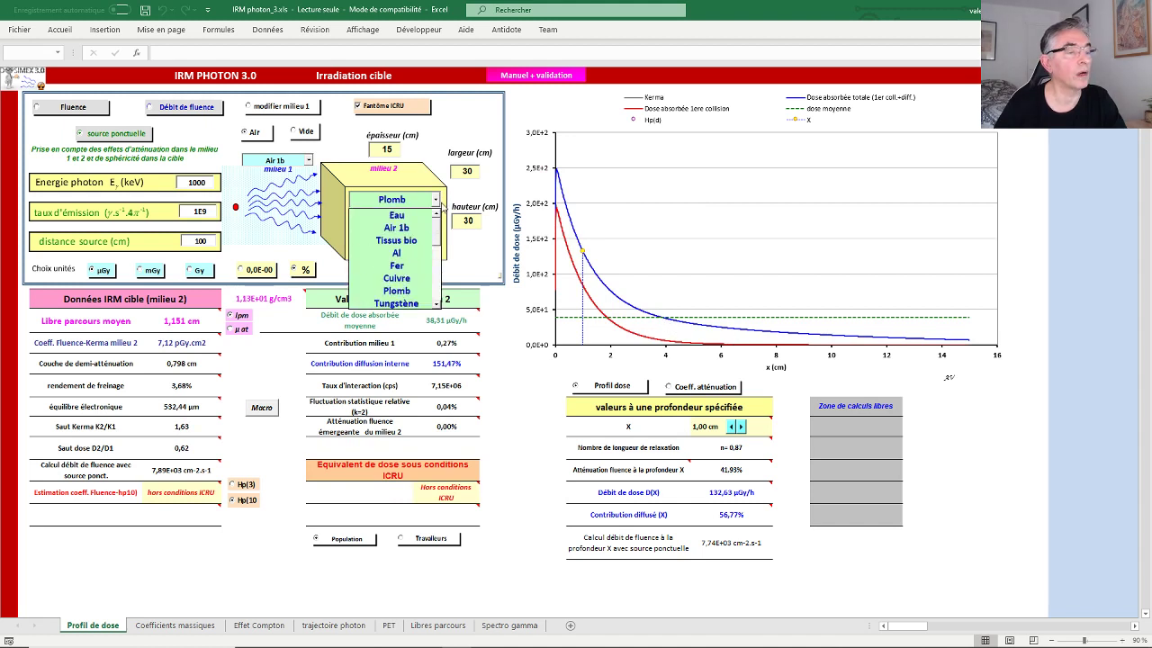
{"action": "left_click", "coordinate": [407, 241]}
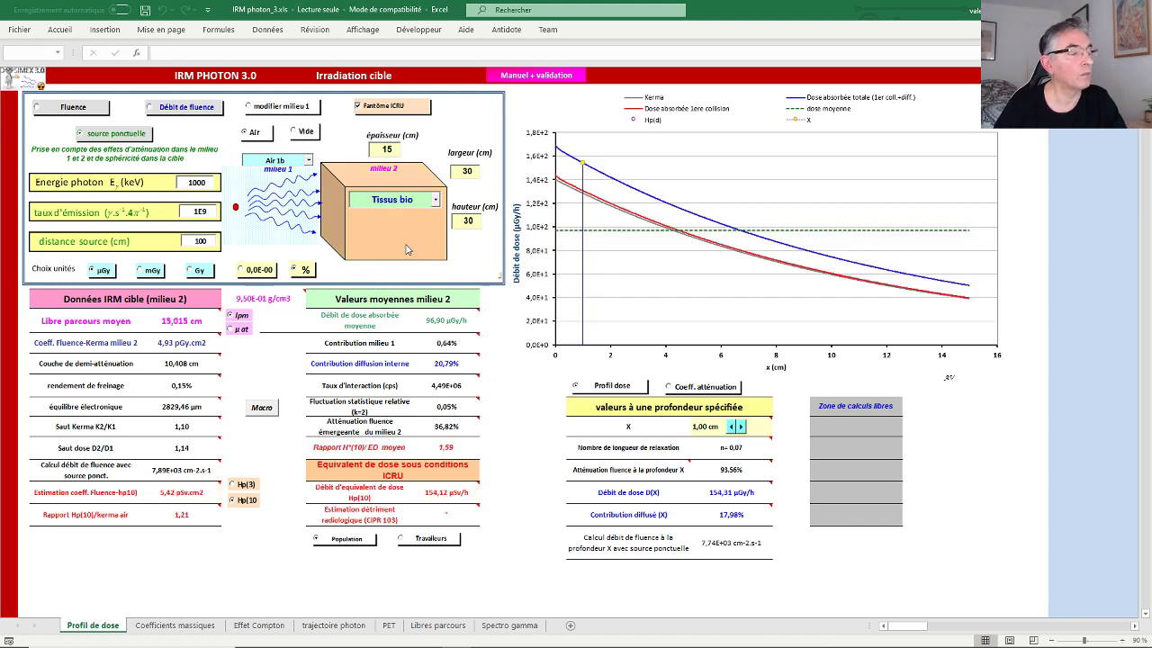
Show the total linear attenuation coefficient in place of the mean free path, and view the attenuation coefficient chart before returning to the dose profile.
{"action": "mouse_move", "coordinate": [173, 319]}
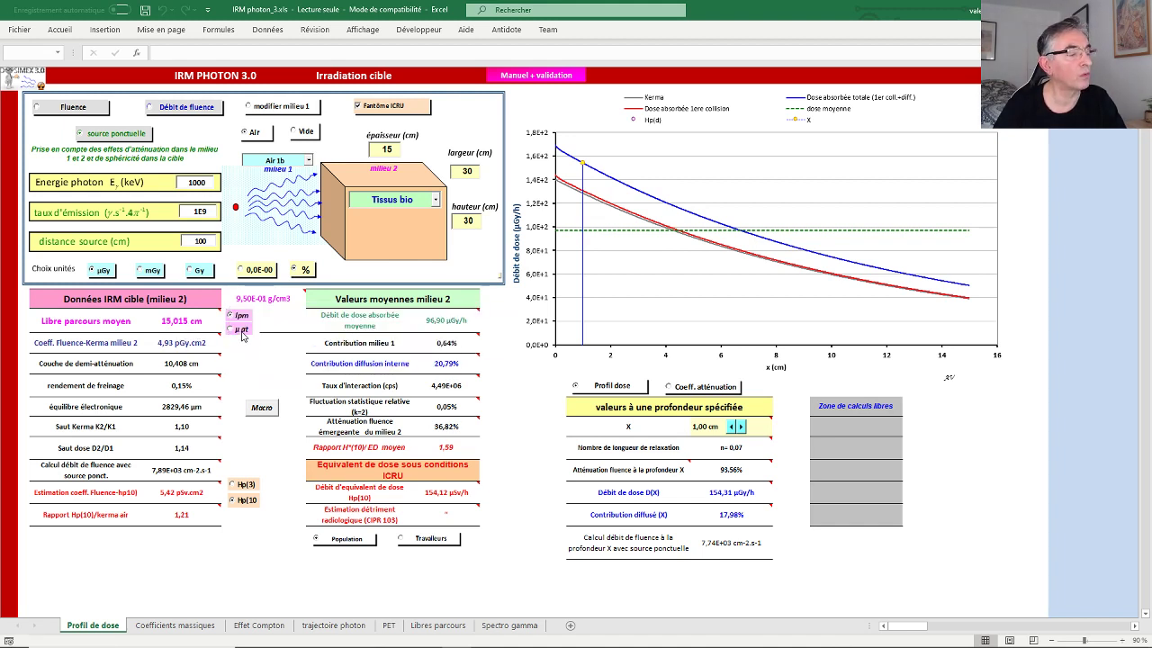
{"action": "left_click", "coordinate": [241, 333]}
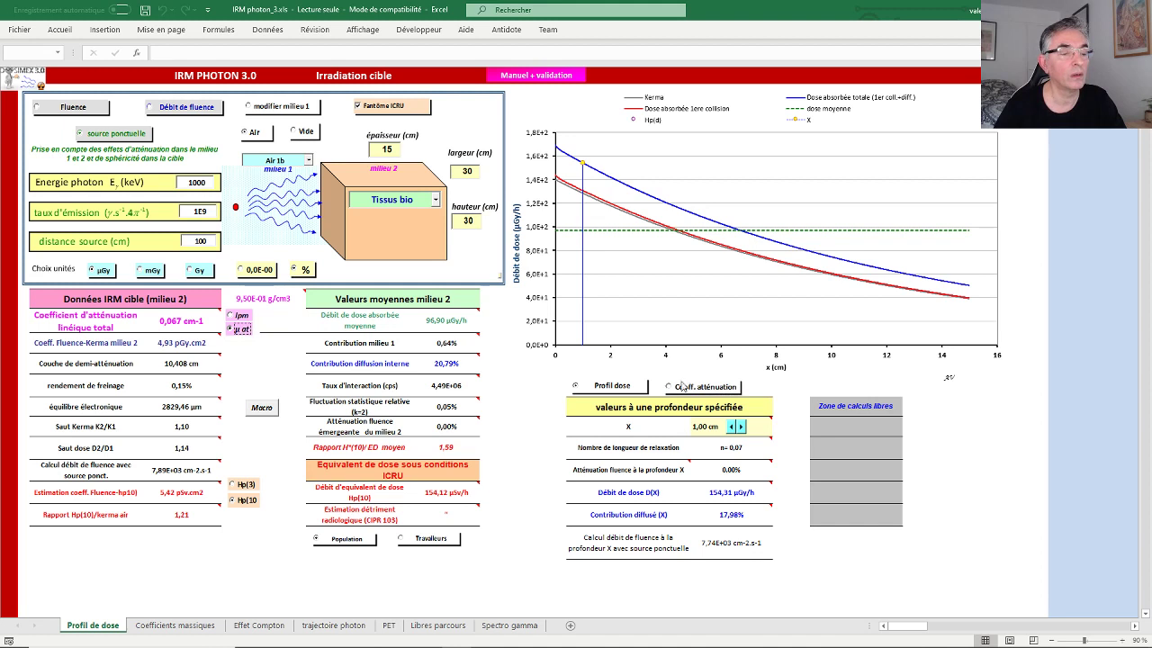
{"action": "left_click", "coordinate": [682, 385]}
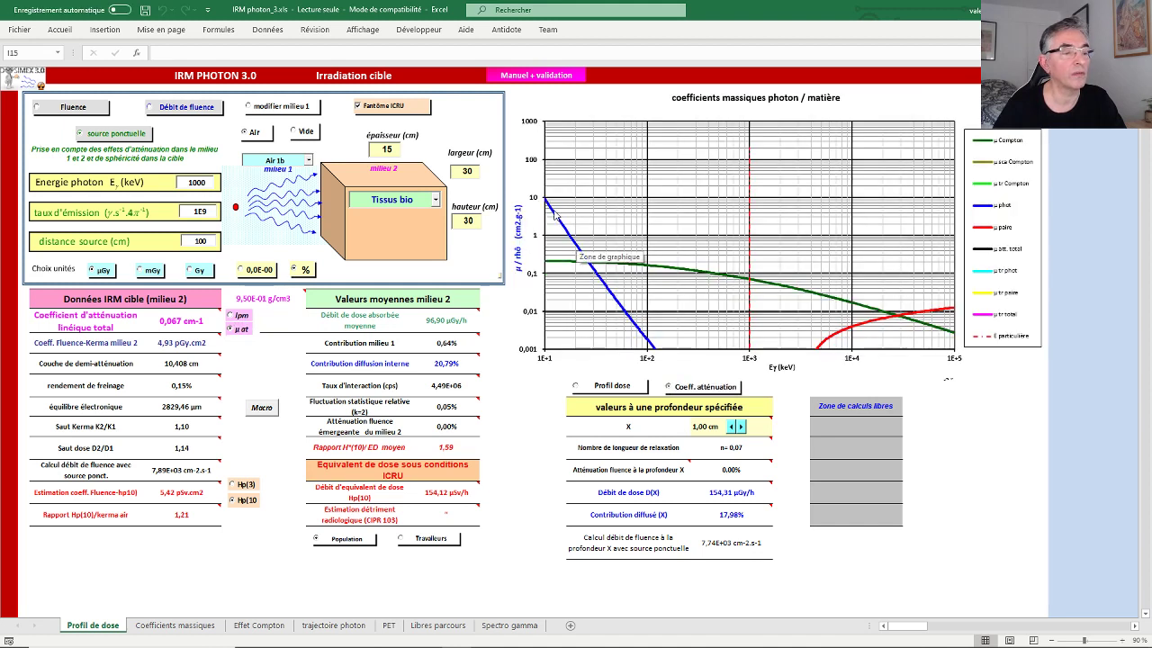
{"action": "mouse_move", "coordinate": [550, 207]}
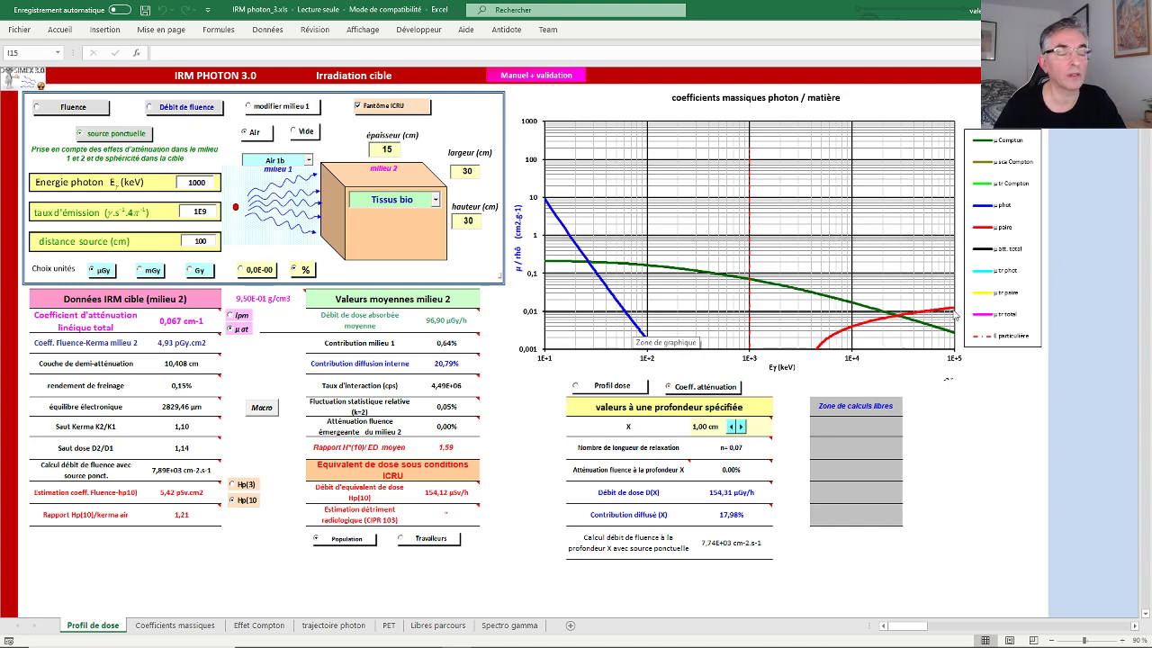
{"action": "left_click", "coordinate": [611, 387]}
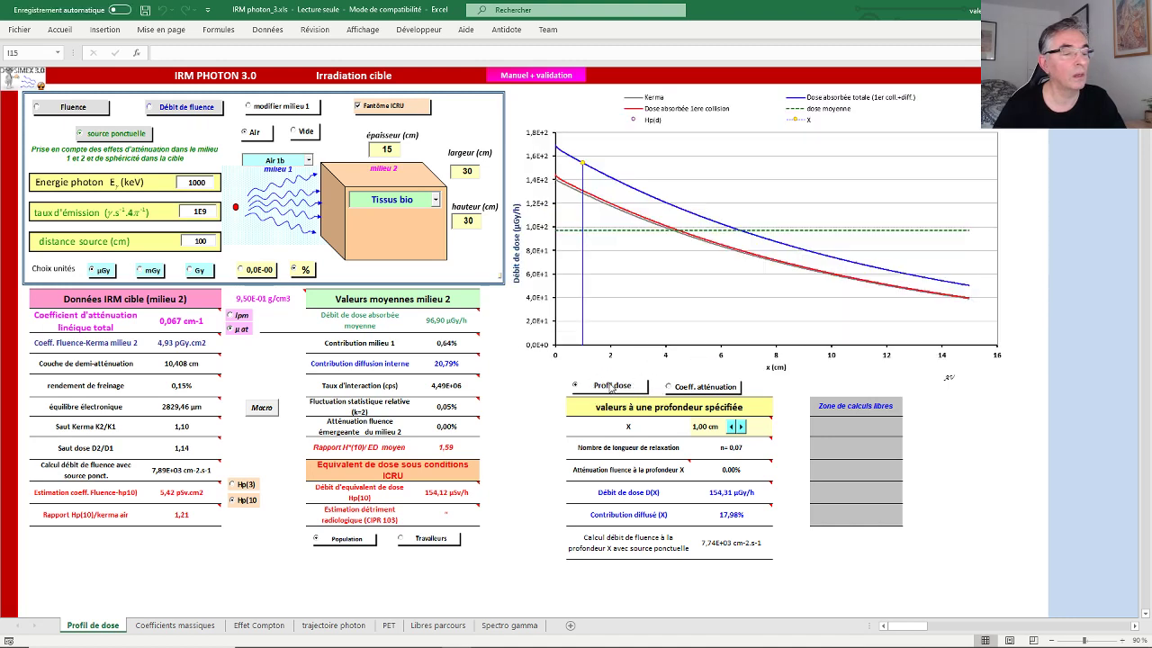
Consult the notes on the fluence-kerma, braking yield and electronic equilibrium values, and increase the specified depth X to 1,48 cm.
{"action": "mouse_move", "coordinate": [166, 349]}
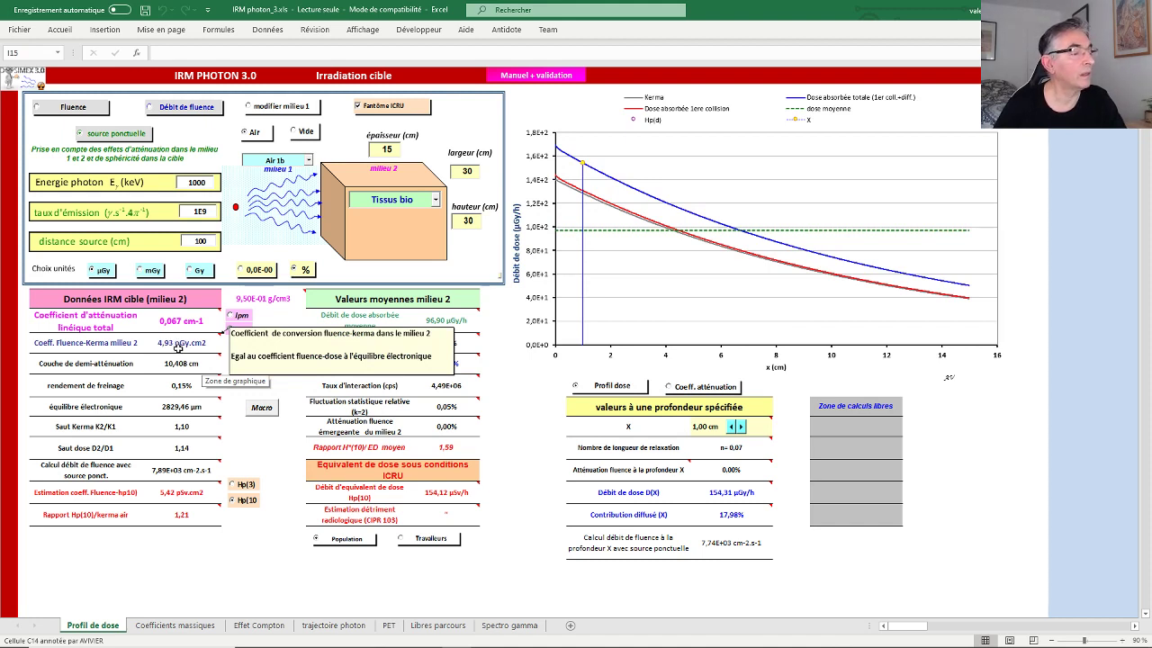
{"action": "mouse_move", "coordinate": [183, 385]}
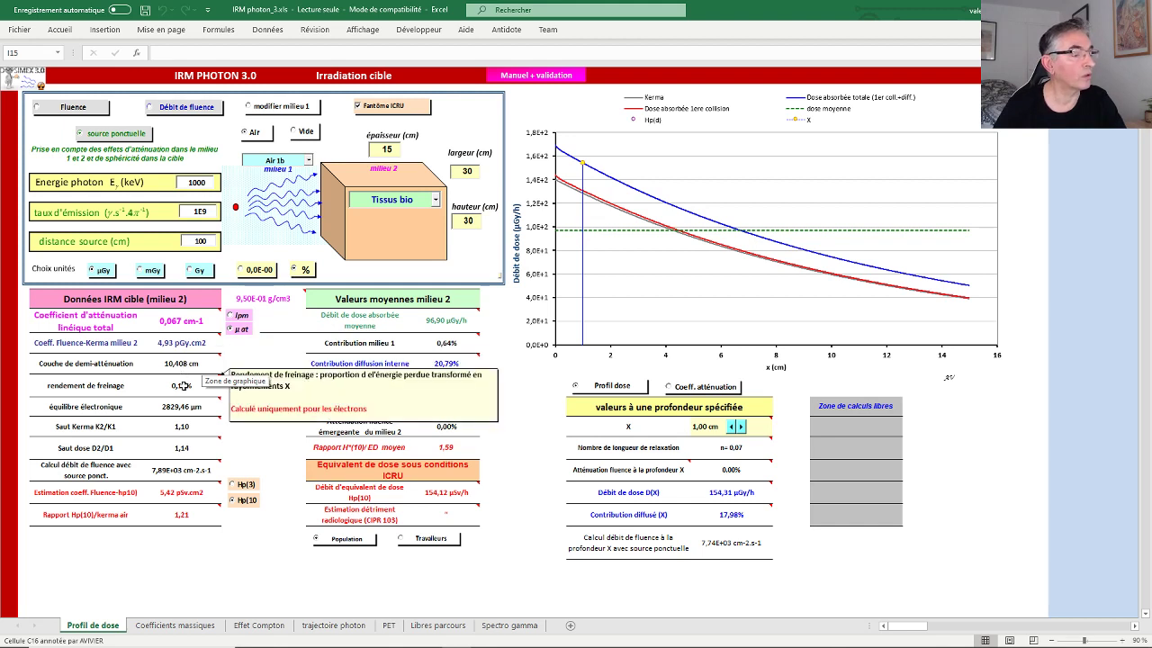
{"action": "mouse_move", "coordinate": [184, 407]}
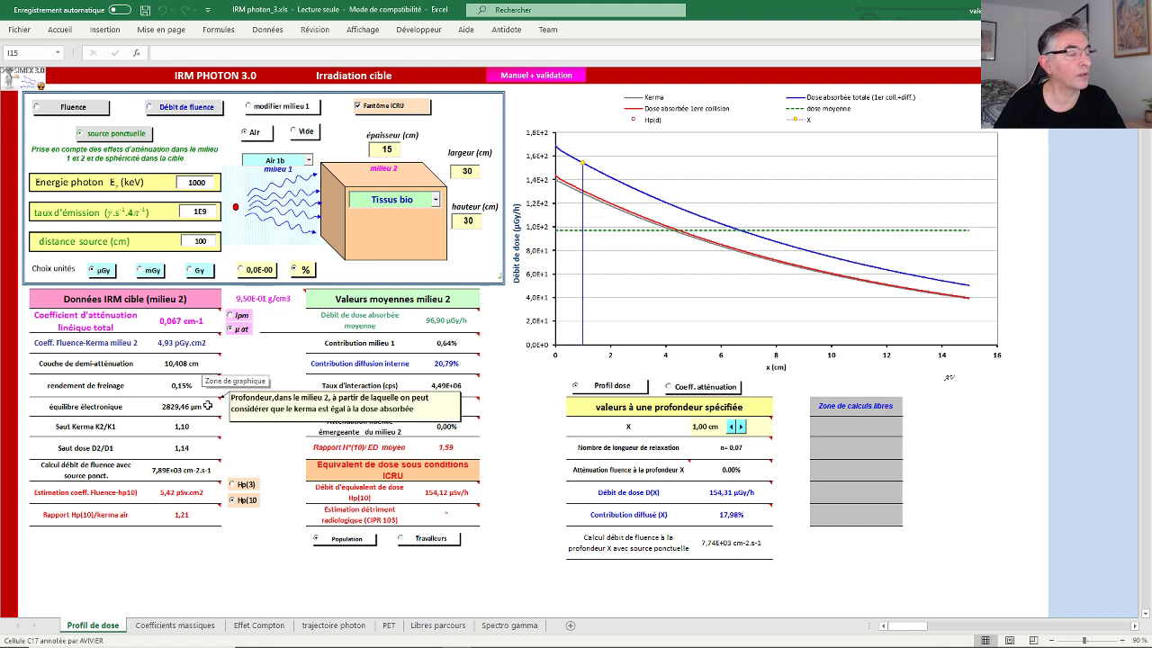
{"action": "left_click", "coordinate": [740, 428]}
{"action": "left_click", "coordinate": [740, 429]}
{"action": "left_click", "coordinate": [742, 429]}
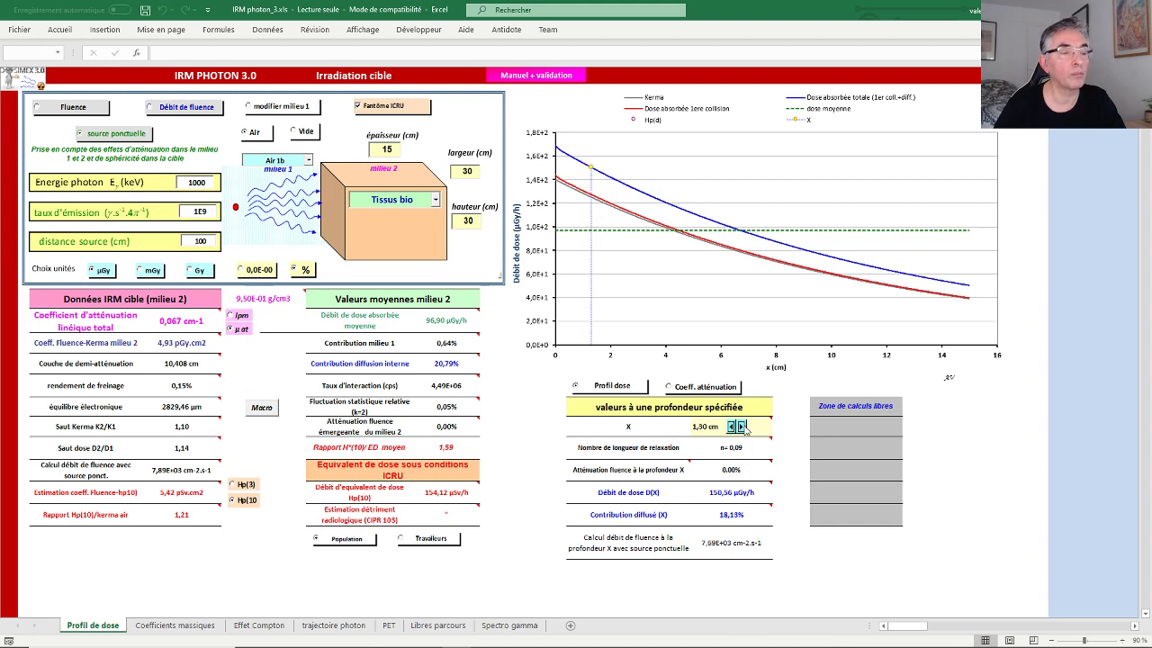
{"action": "left_click", "coordinate": [741, 428]}
{"action": "left_click", "coordinate": [741, 428]}
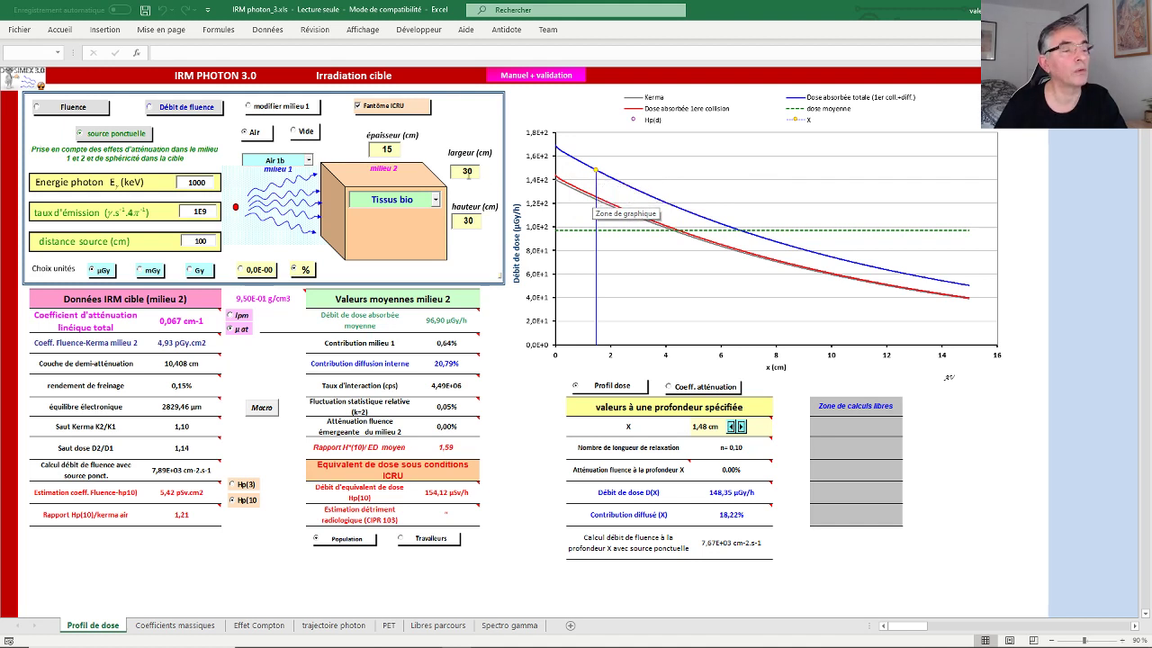
Try a target width of 1 cm for milieu 2, and restore the width to 30 cm.
{"action": "left_click", "coordinate": [461, 171]}
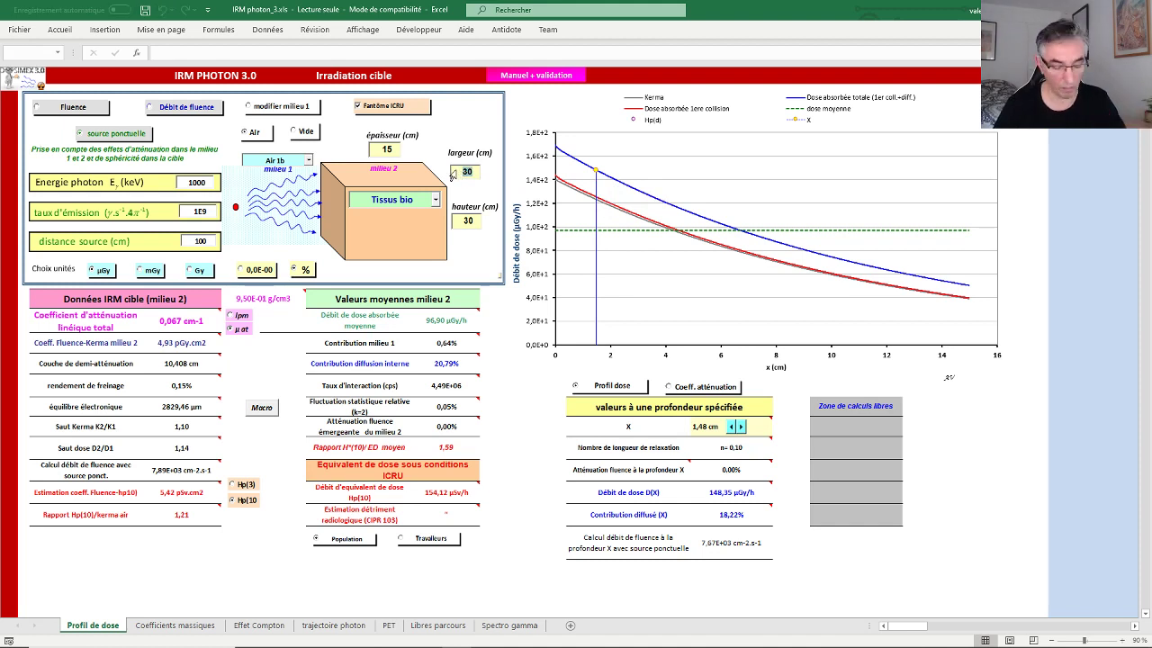
{"action": "type", "text": "1"}
{"action": "key", "text": "Return"}
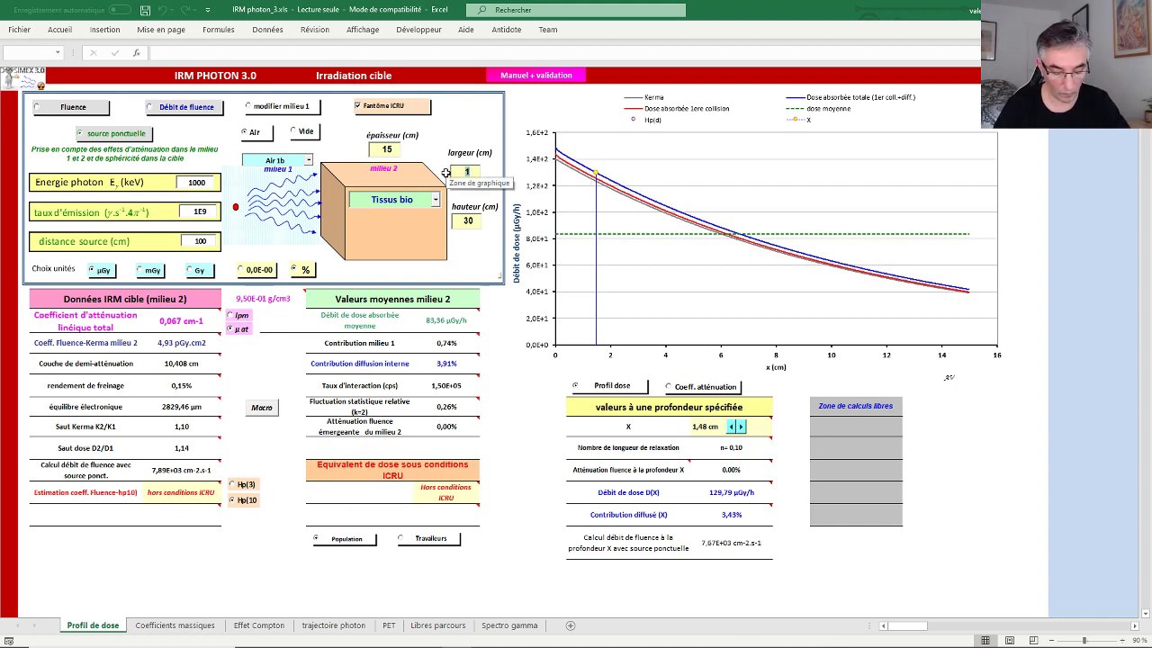
{"action": "type", "text": "30"}
{"action": "key", "text": "Return"}
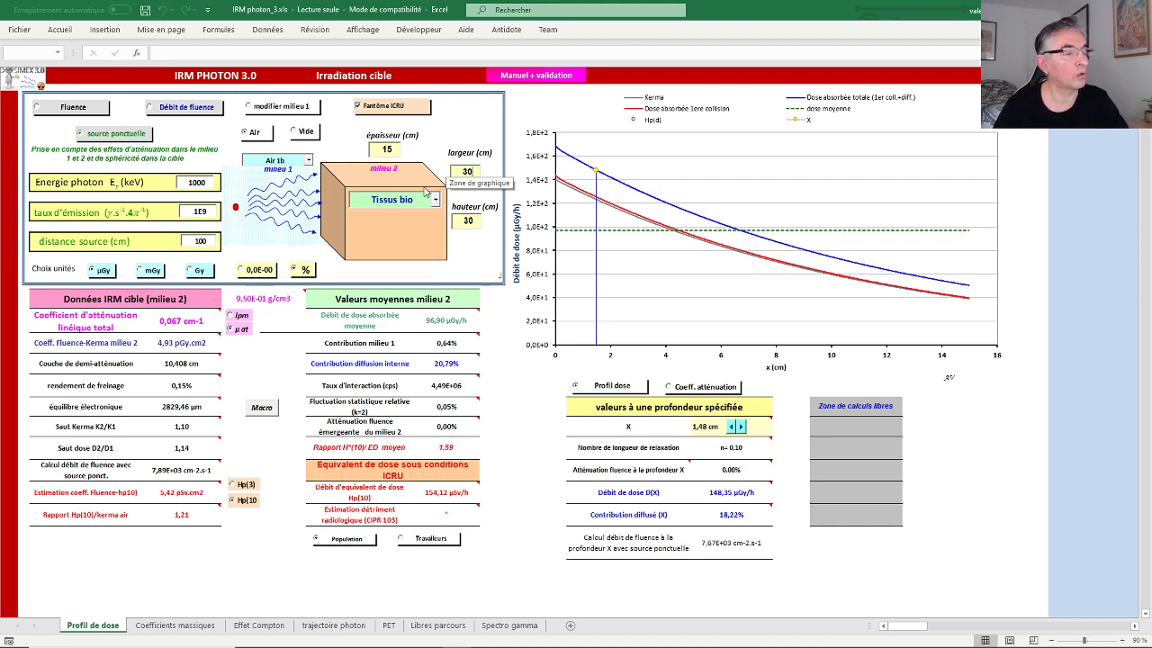
View the Coefficients massiques sheet, and increase the scattering angle θ to 39° on the Effet Compton sheet.
{"action": "left_click", "coordinate": [192, 630]}
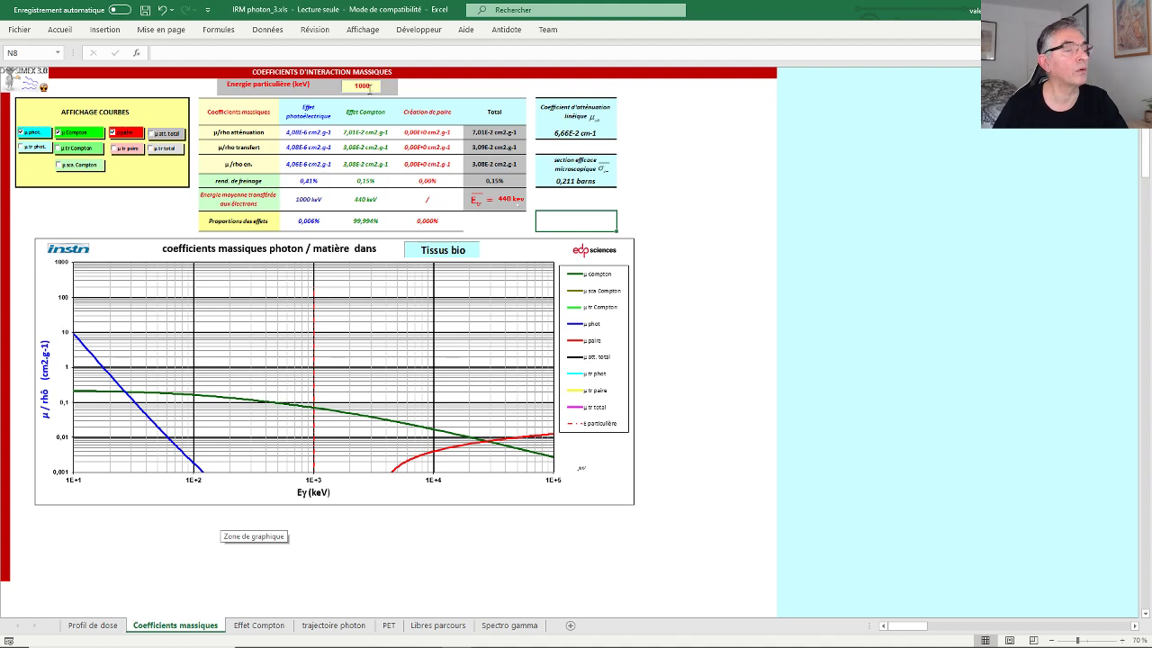
{"action": "left_click", "coordinate": [378, 86]}
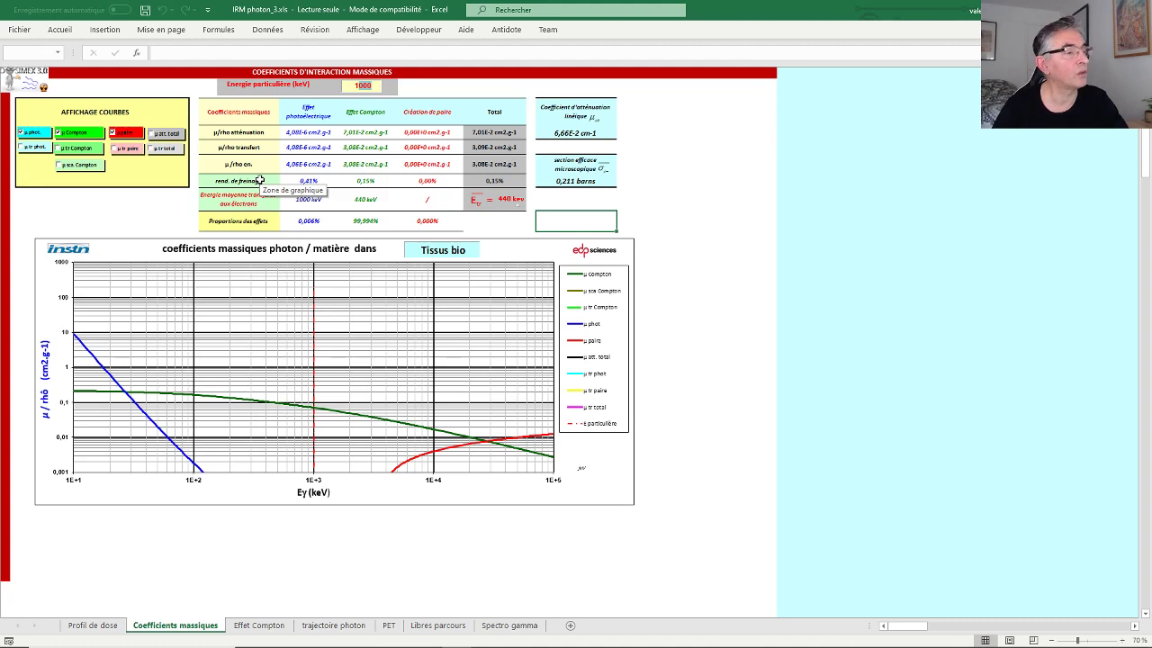
{"action": "left_click", "coordinate": [259, 625]}
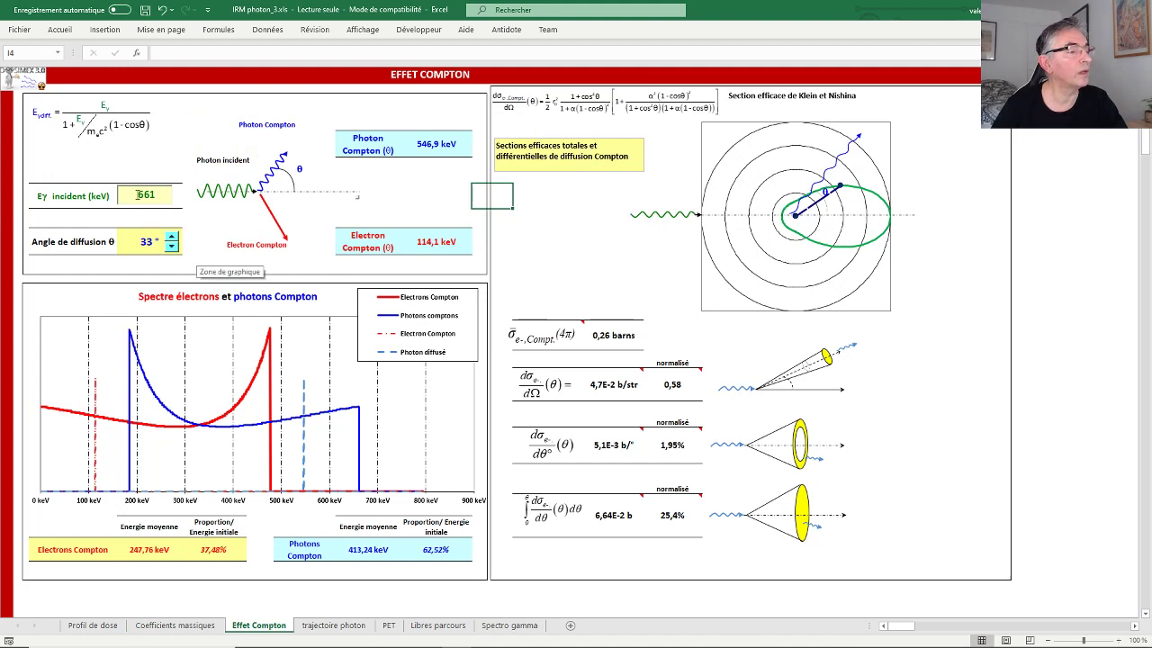
{"action": "left_click", "coordinate": [170, 236]}
{"action": "left_click", "coordinate": [170, 236]}
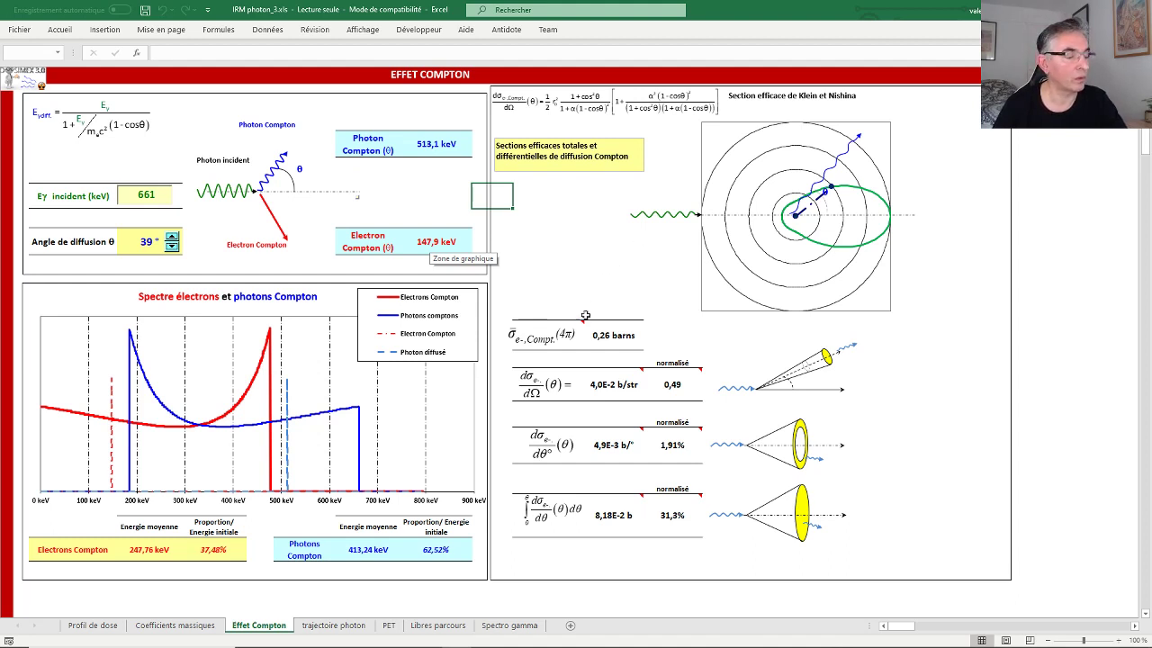
Generate random photon trajectories on the trajectoire photon sheet until one ends in total absorption, and run its 3D rotation animation.
{"action": "left_click", "coordinate": [352, 633]}
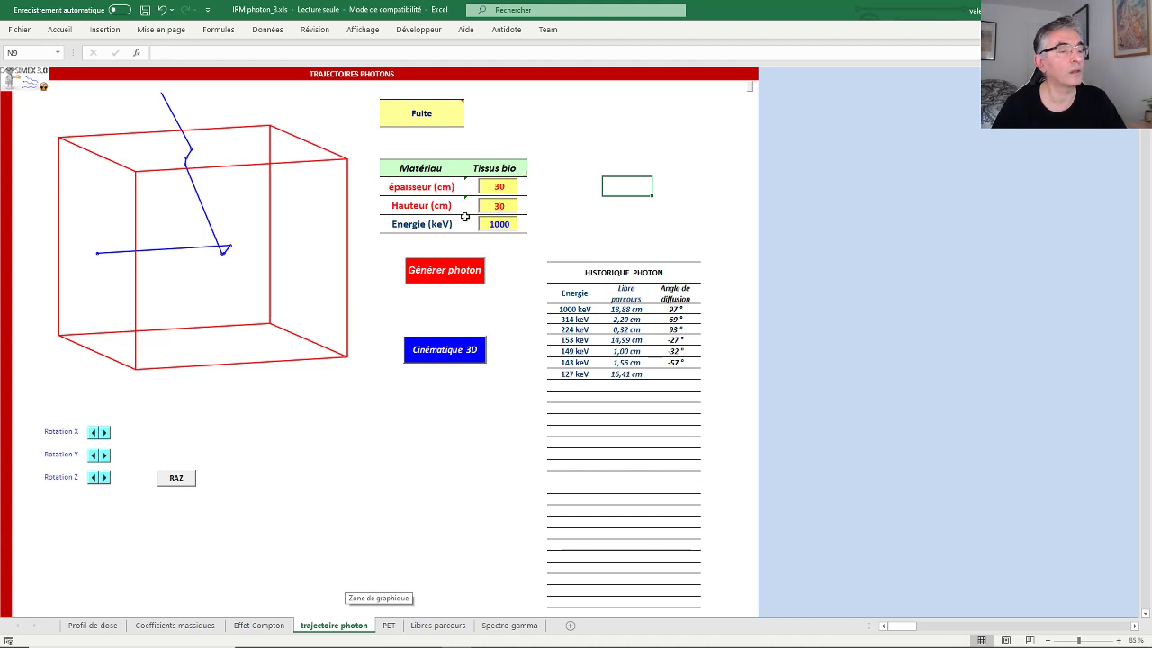
{"action": "left_click", "coordinate": [446, 274]}
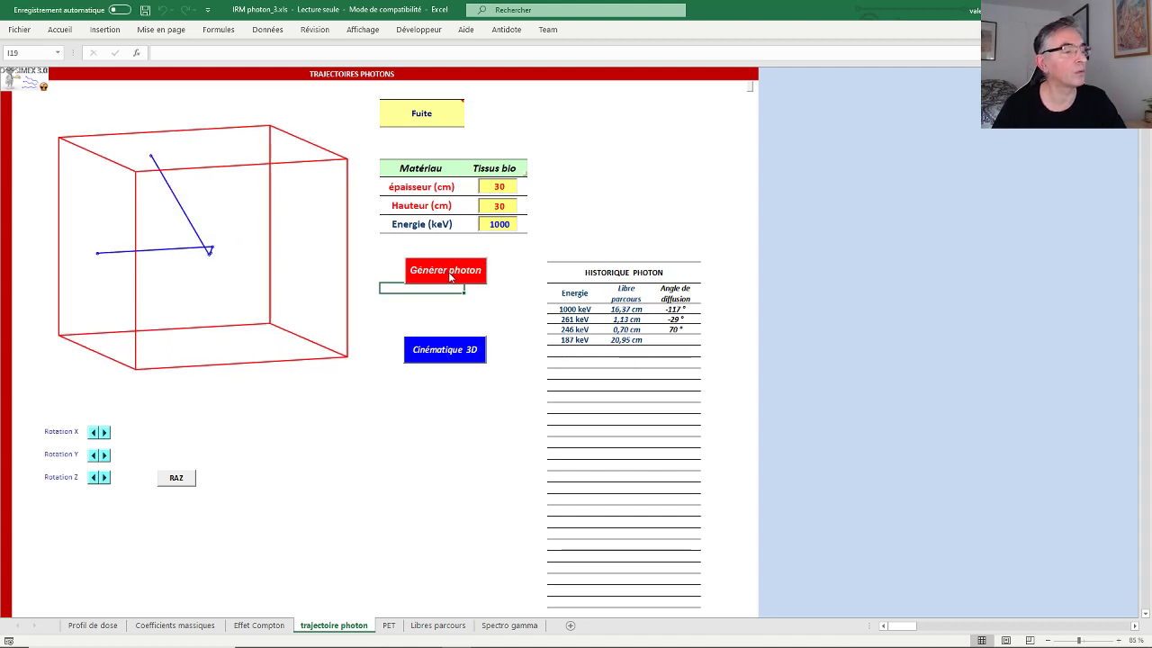
{"action": "left_click", "coordinate": [450, 274]}
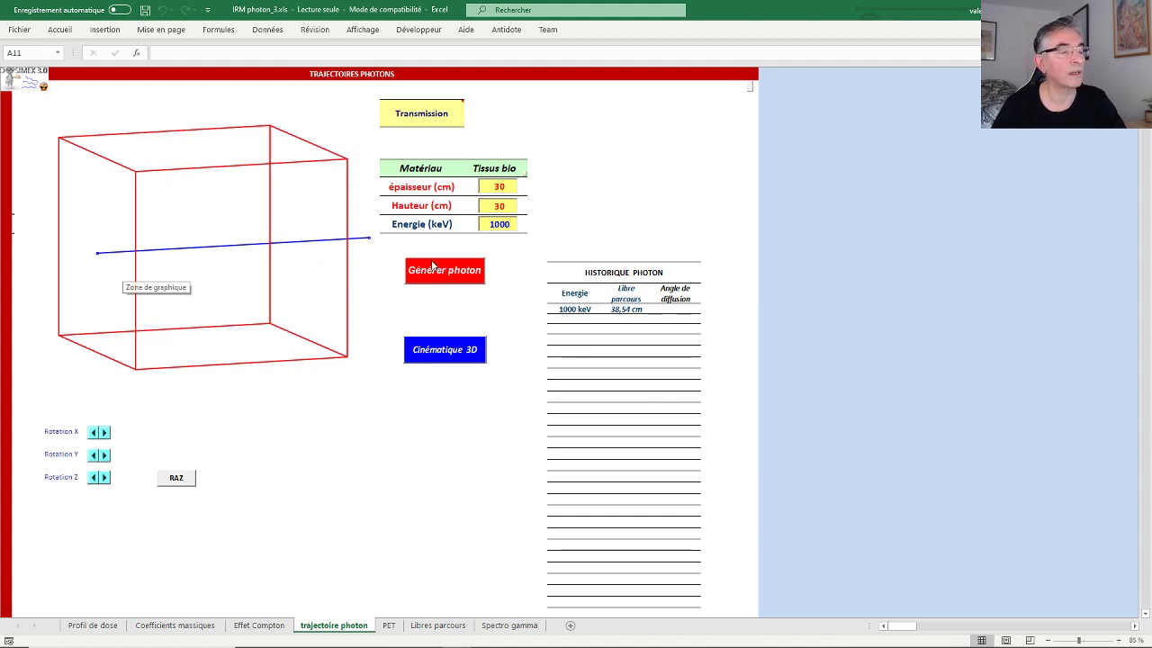
{"action": "left_click", "coordinate": [431, 270]}
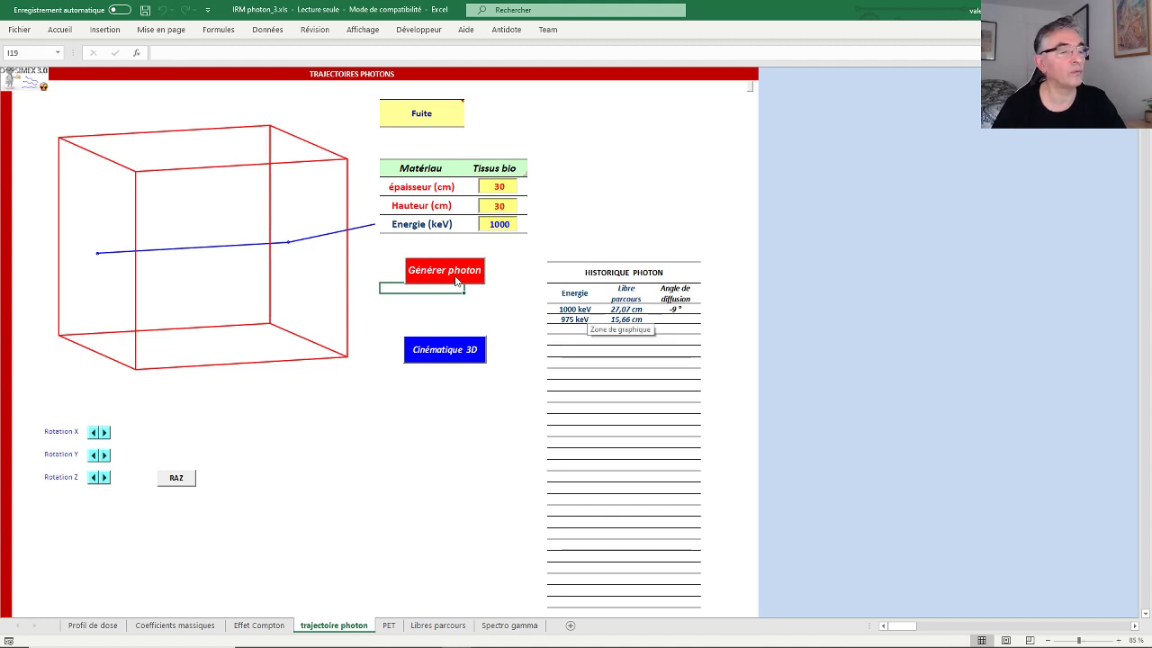
{"action": "left_click", "coordinate": [446, 274]}
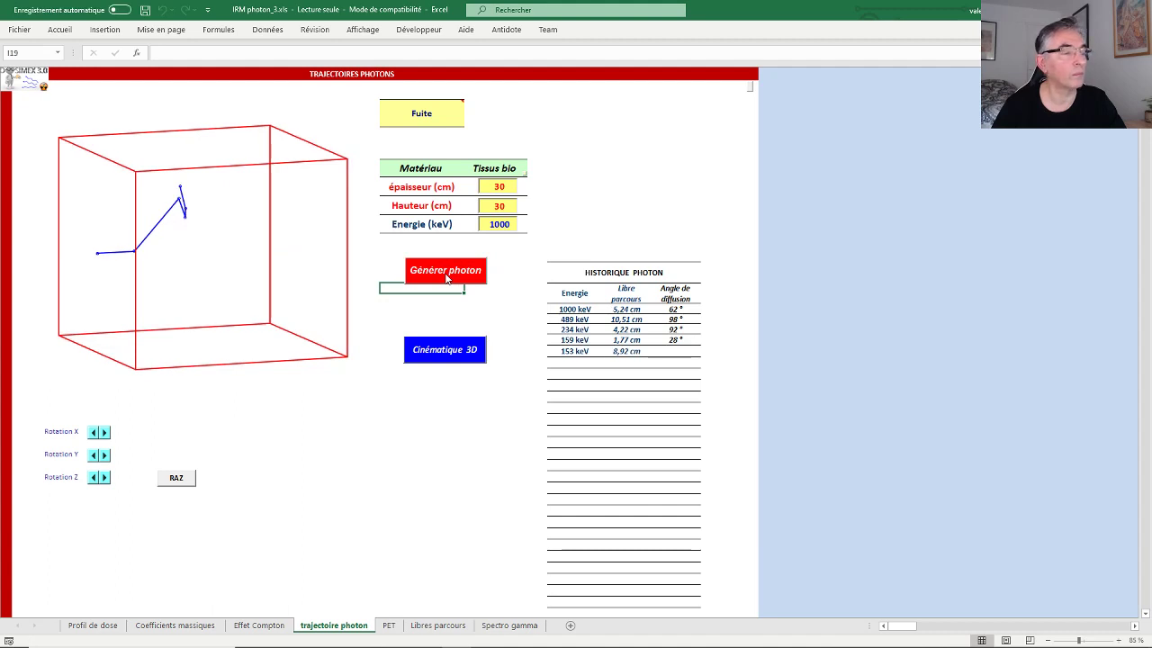
{"action": "left_click", "coordinate": [446, 276]}
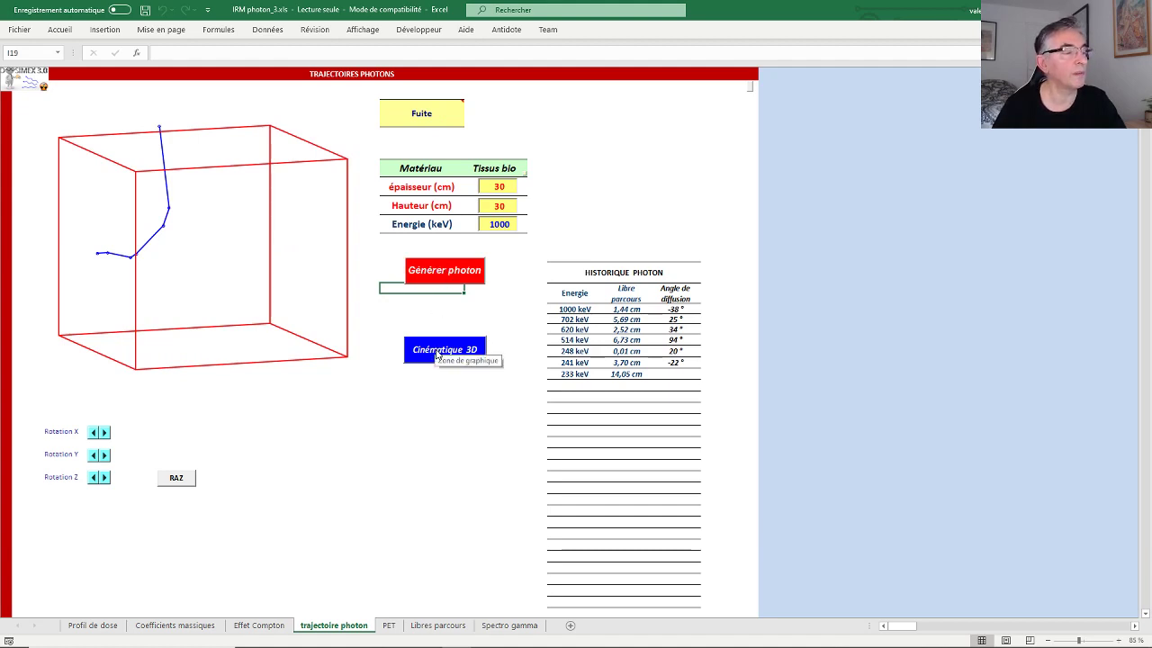
{"action": "left_click", "coordinate": [437, 271]}
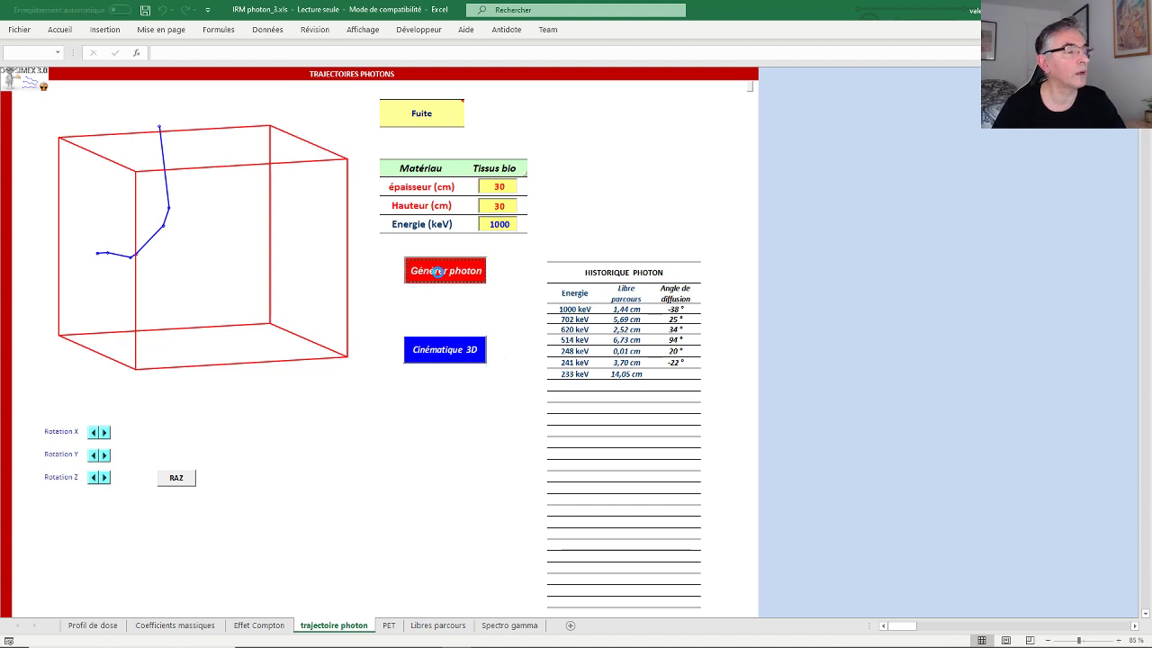
{"action": "left_click", "coordinate": [437, 271]}
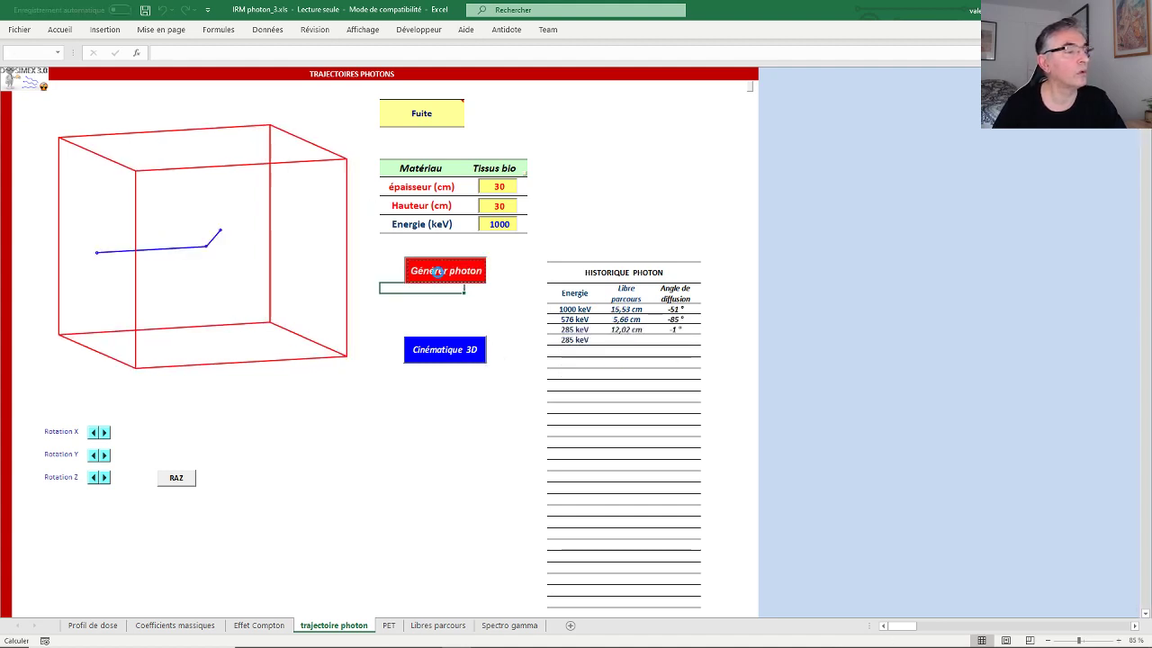
{"action": "left_click", "coordinate": [438, 270]}
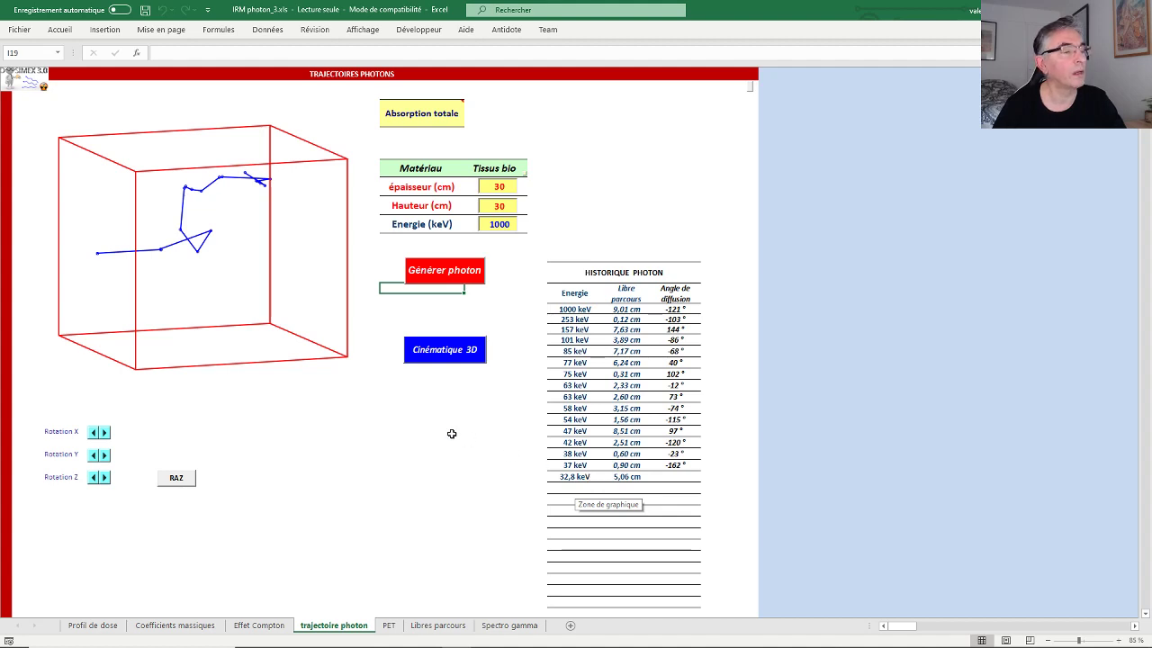
{"action": "left_click", "coordinate": [434, 351]}
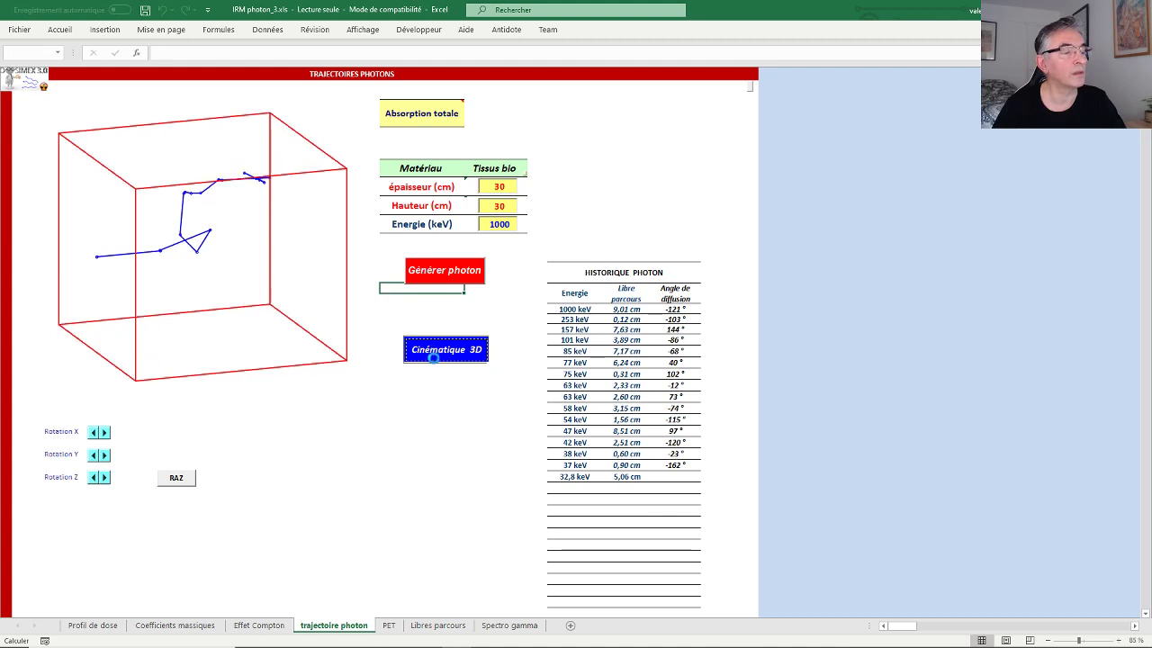